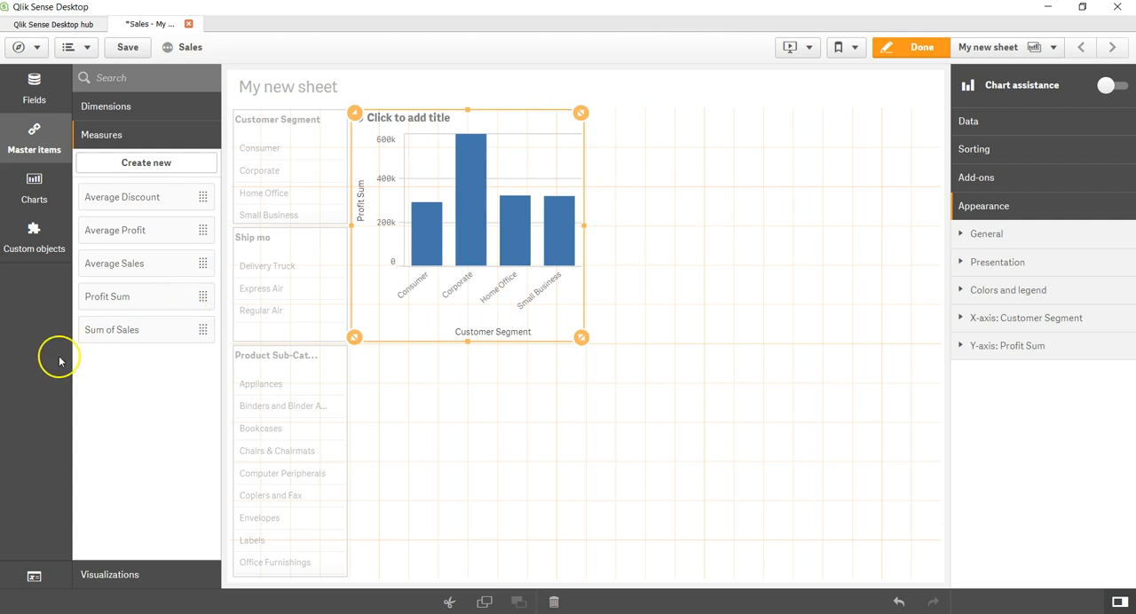
left_click(149, 111)
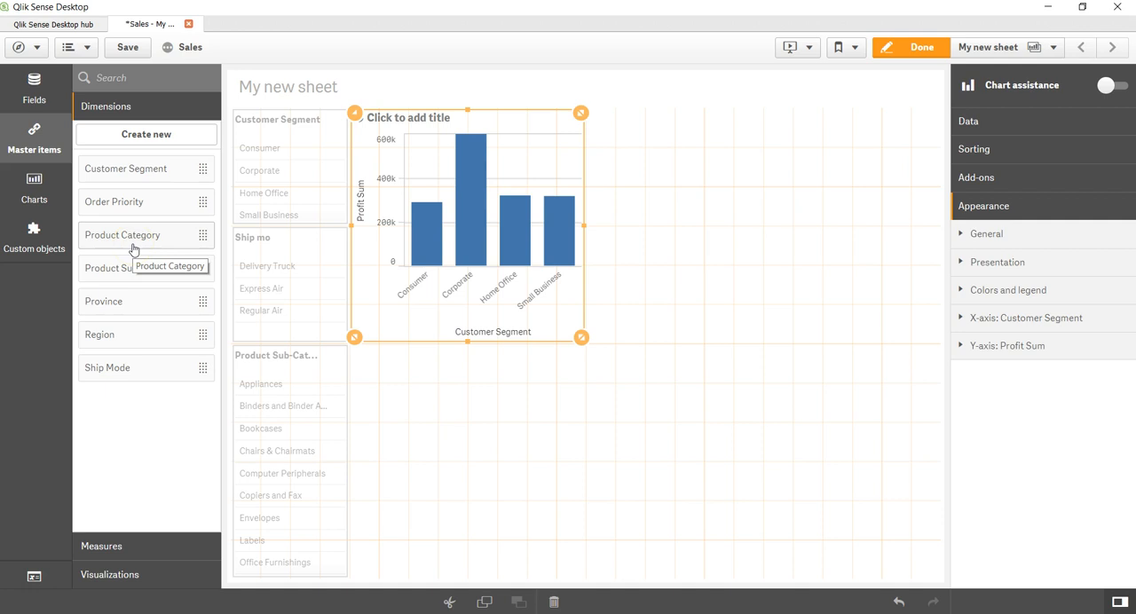
left_click(33, 186)
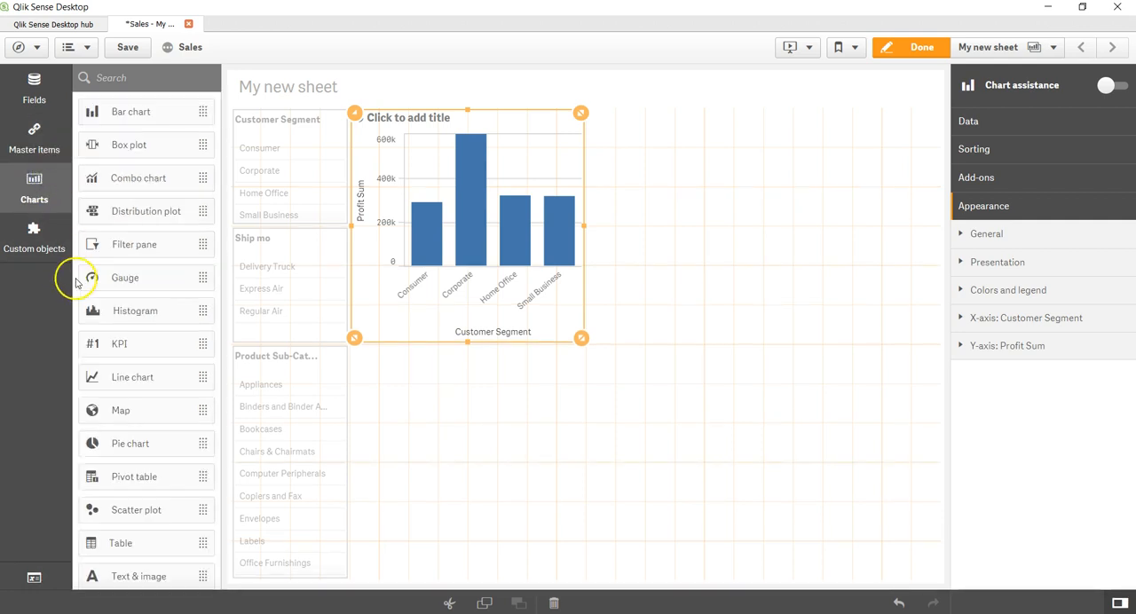
left_click(36, 138)
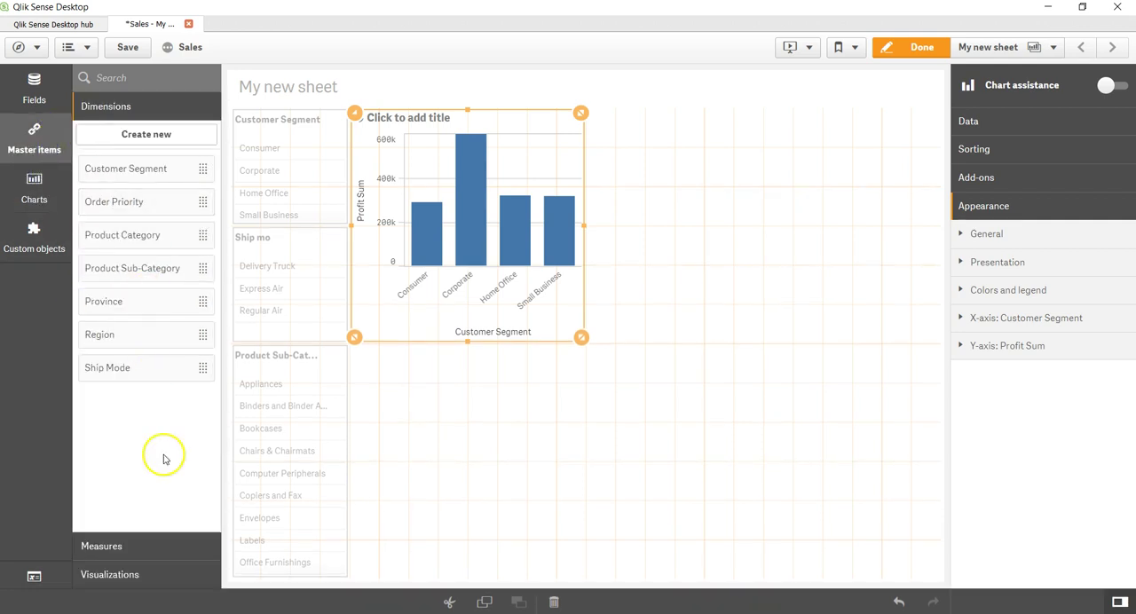
left_click(167, 548)
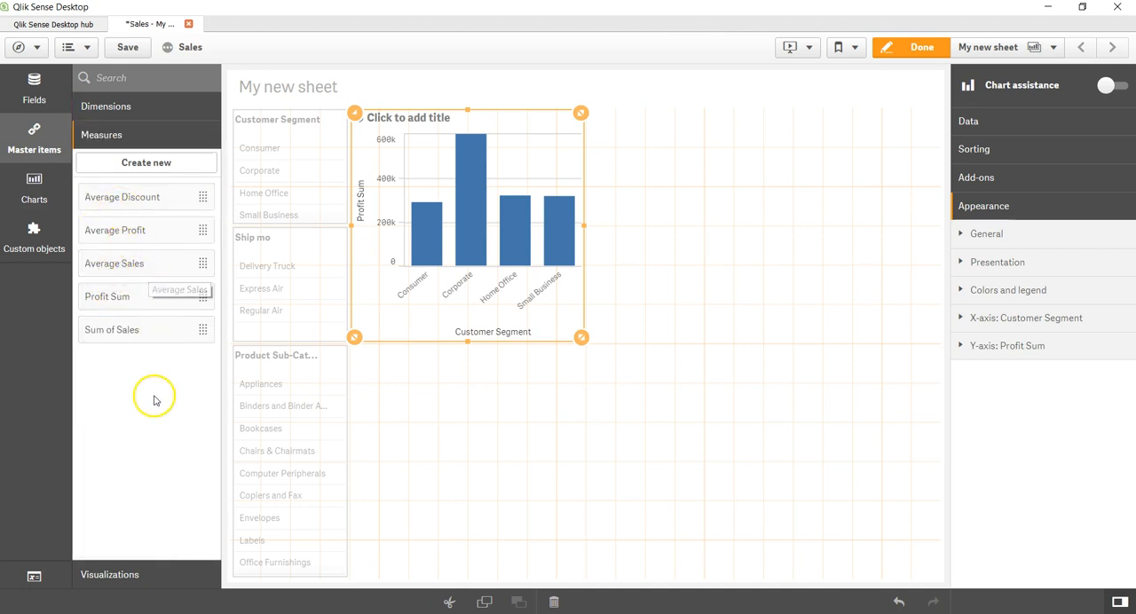
left_click(152, 113)
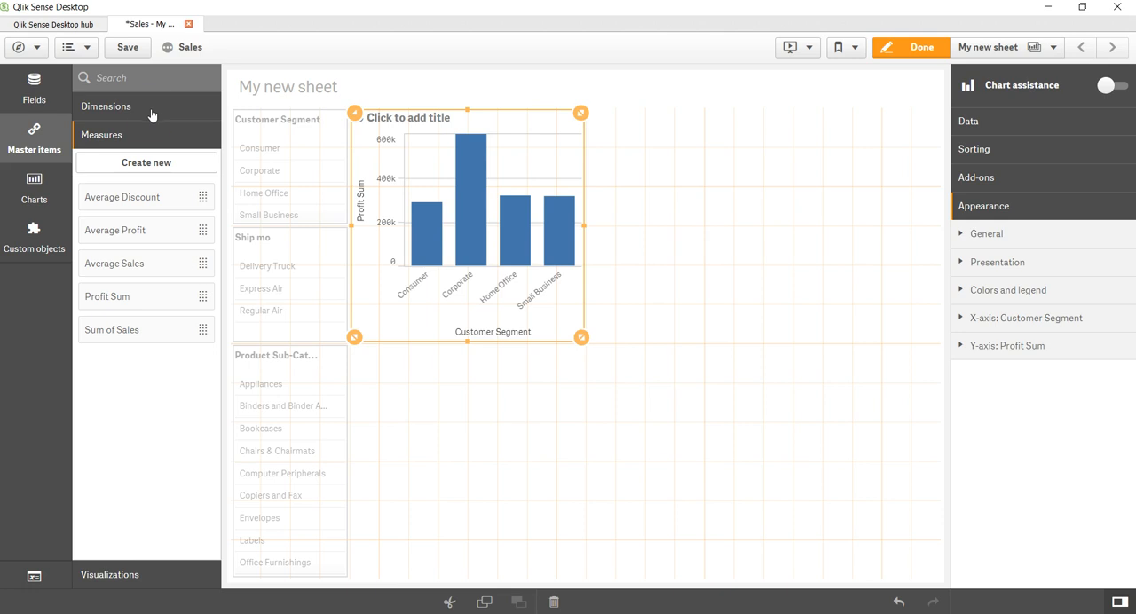
left_click(152, 114)
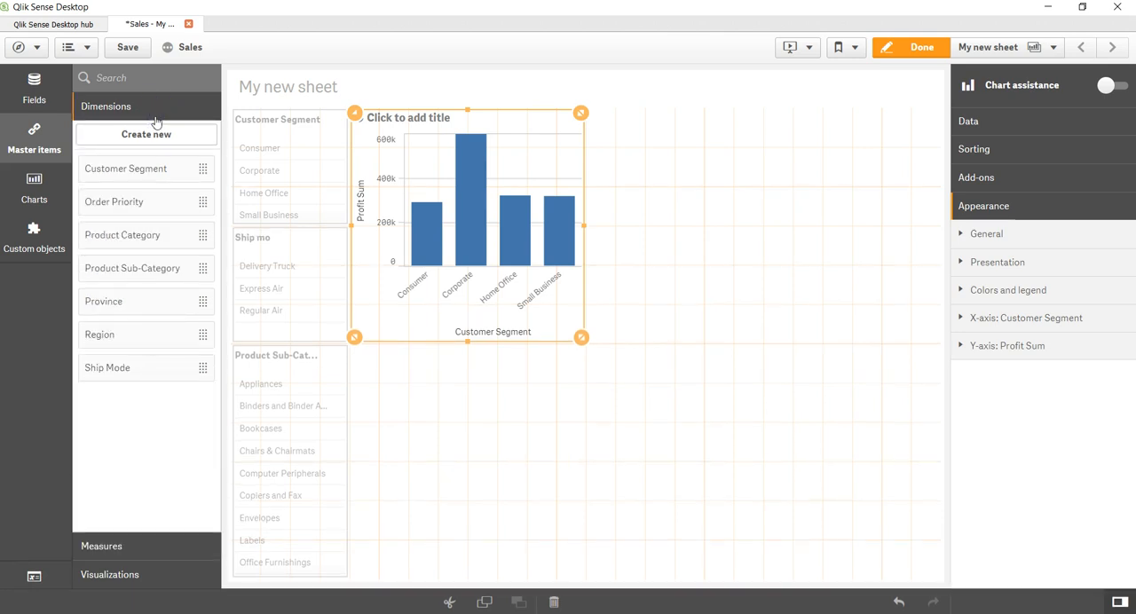
left_click(138, 235)
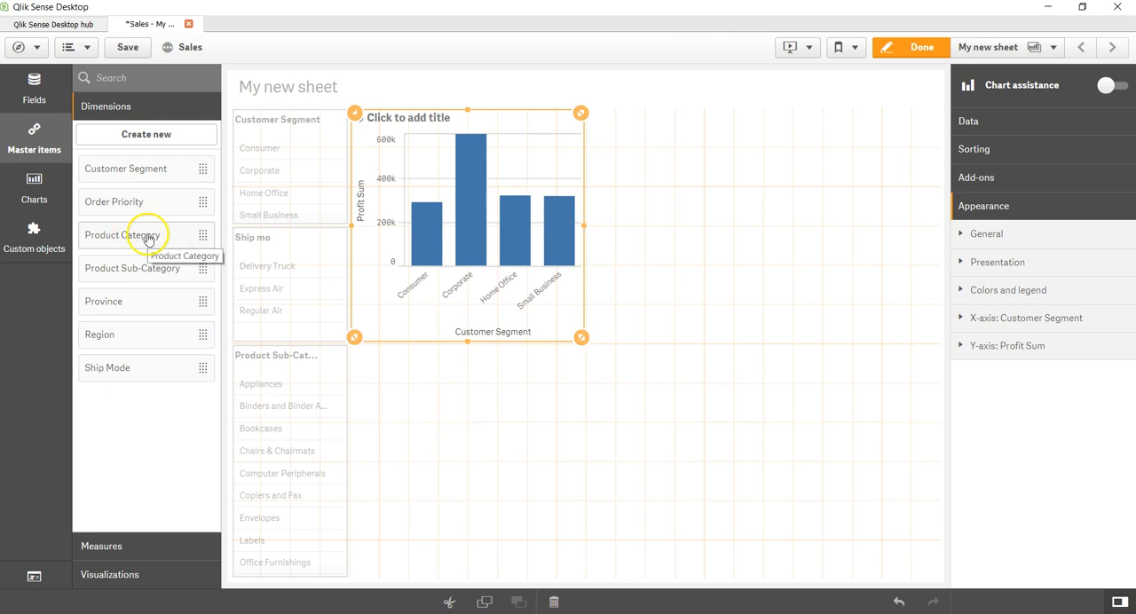
left_click(135, 545)
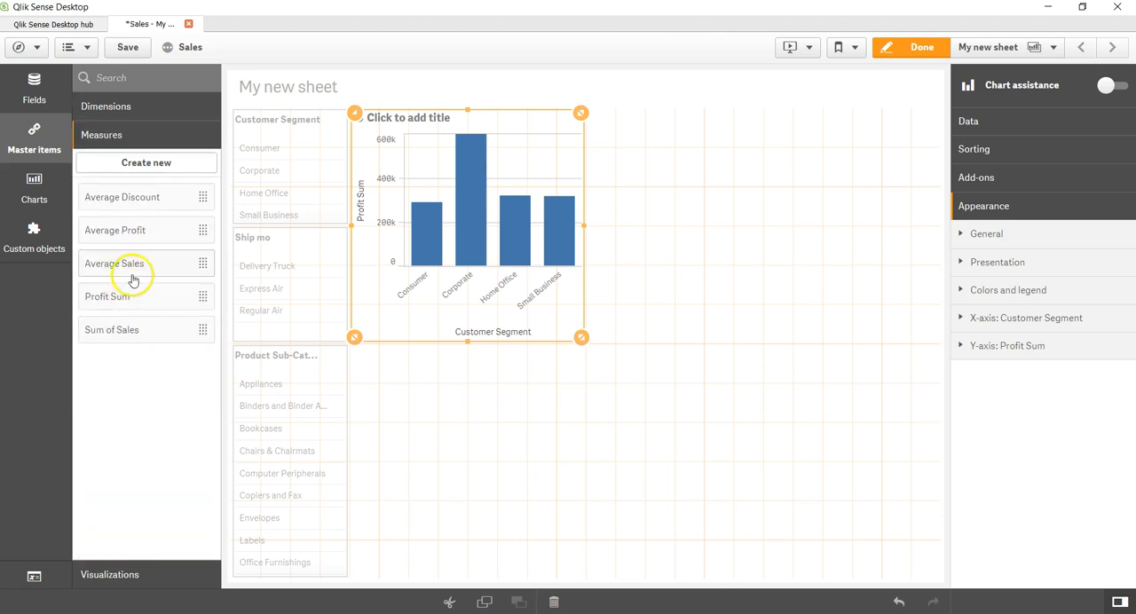